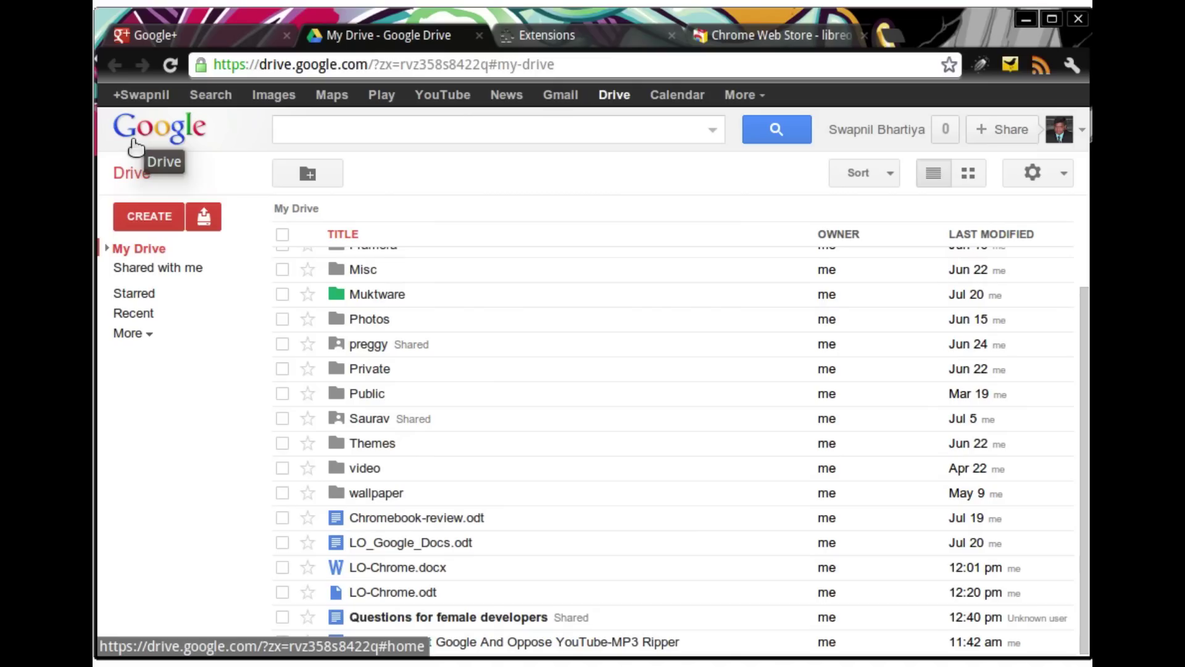
Step: Return from the store's libreoffice results to Drive and open LO-Chrome.odt
click(757, 38)
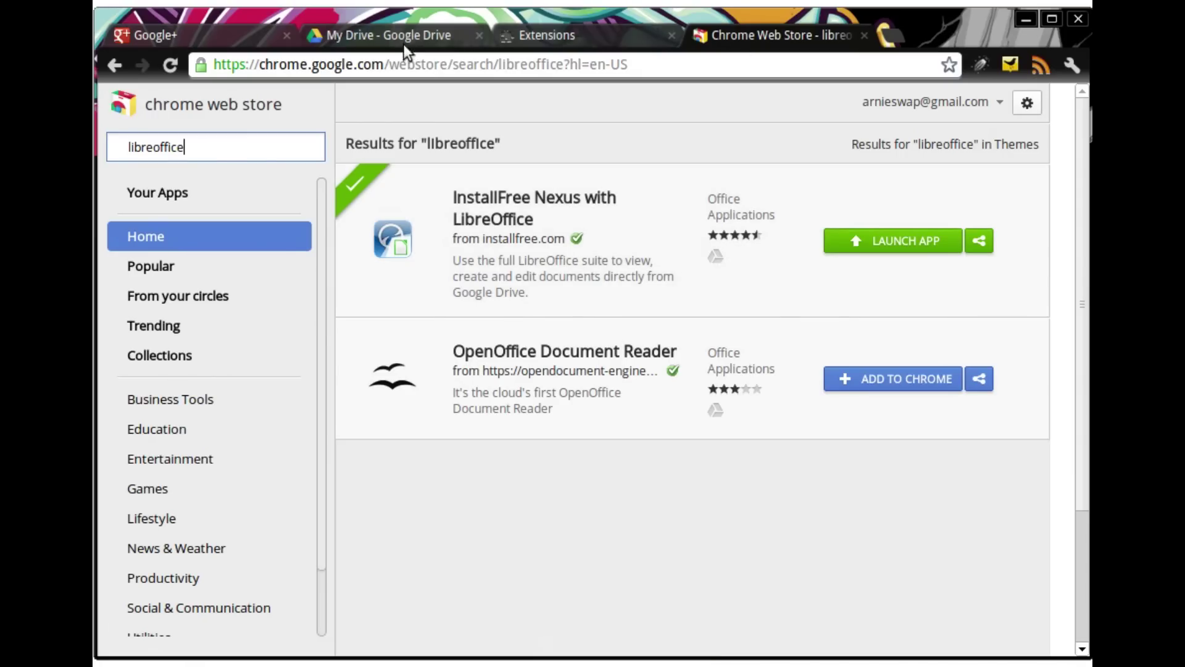
click(395, 34)
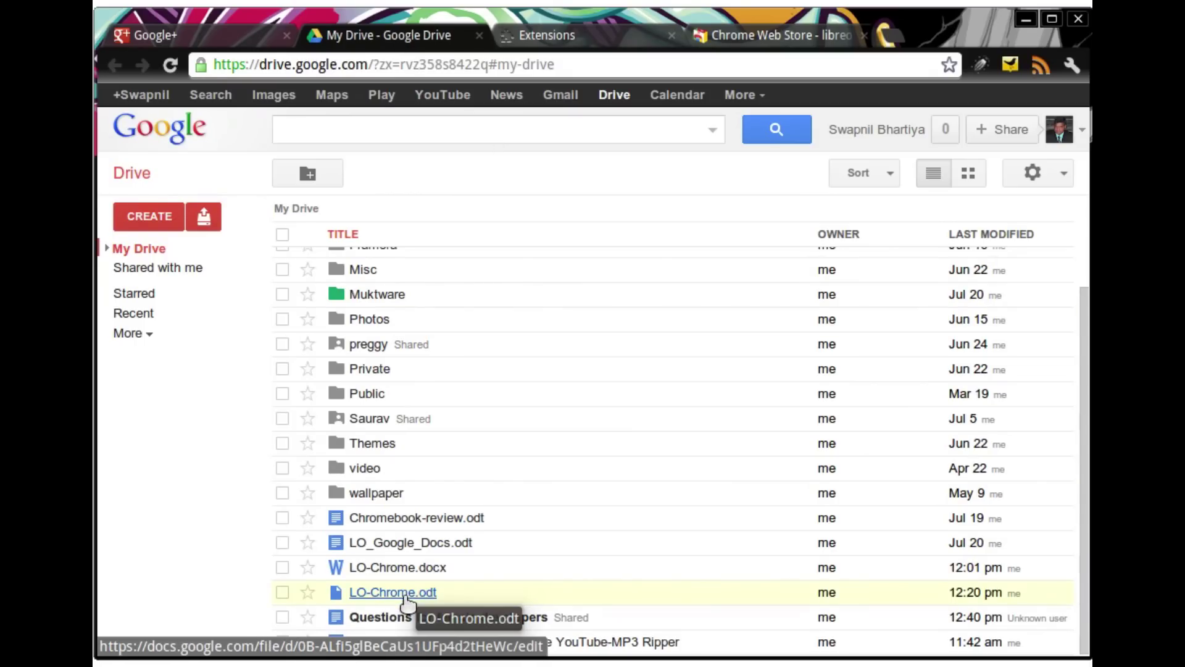
click(393, 592)
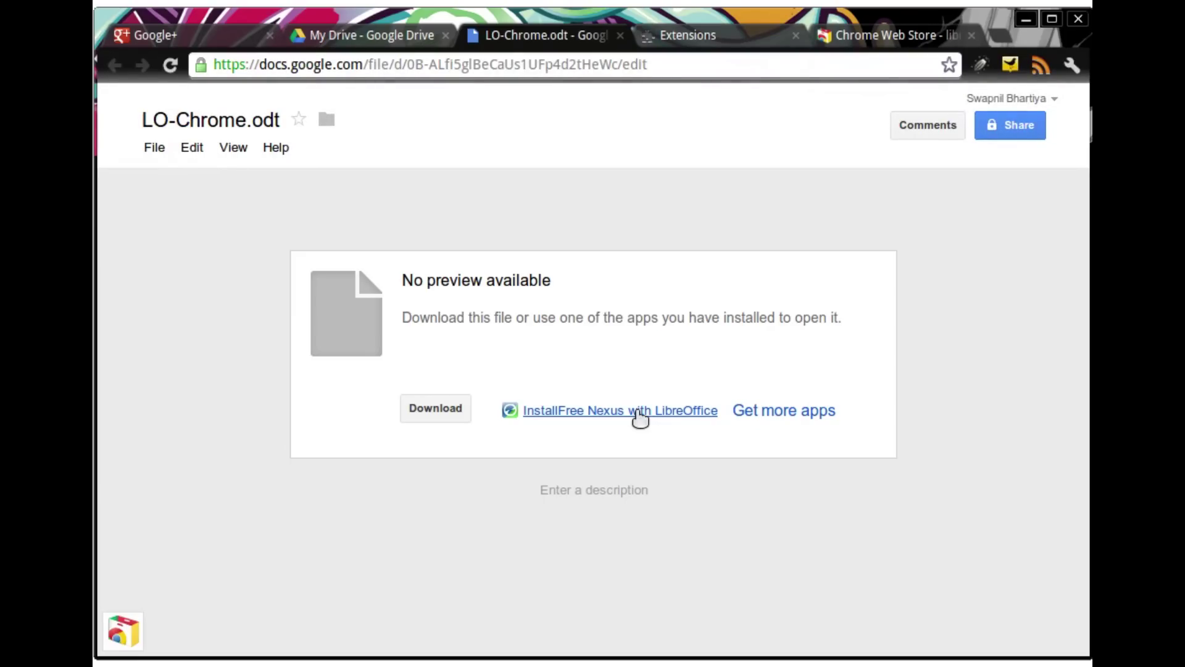
Step: Launch the file in InstallFree Nexus LibreOffice and confirm version 3.5.2.2 in About LibreOffice
click(639, 418)
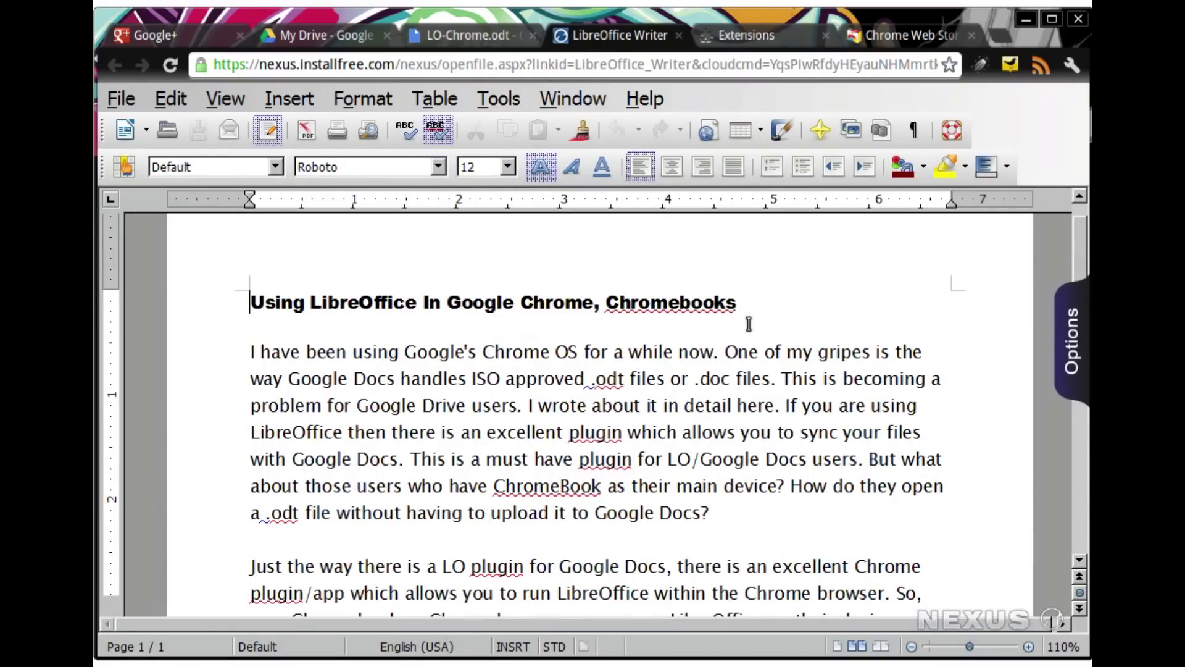
click(639, 99)
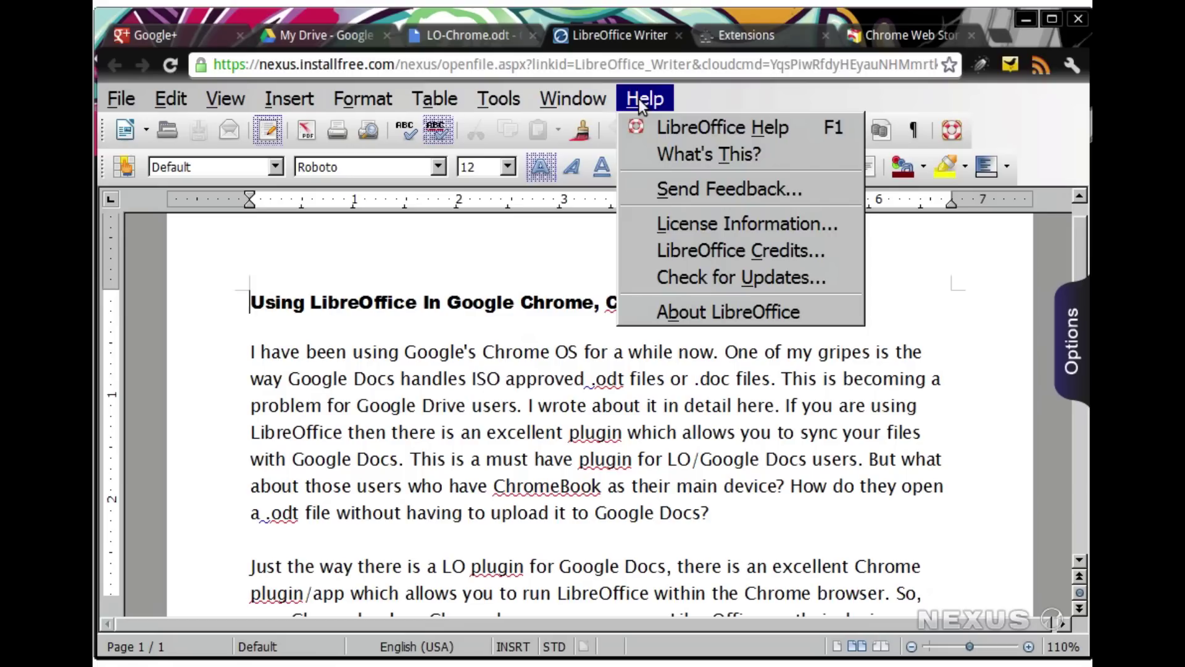
click(685, 313)
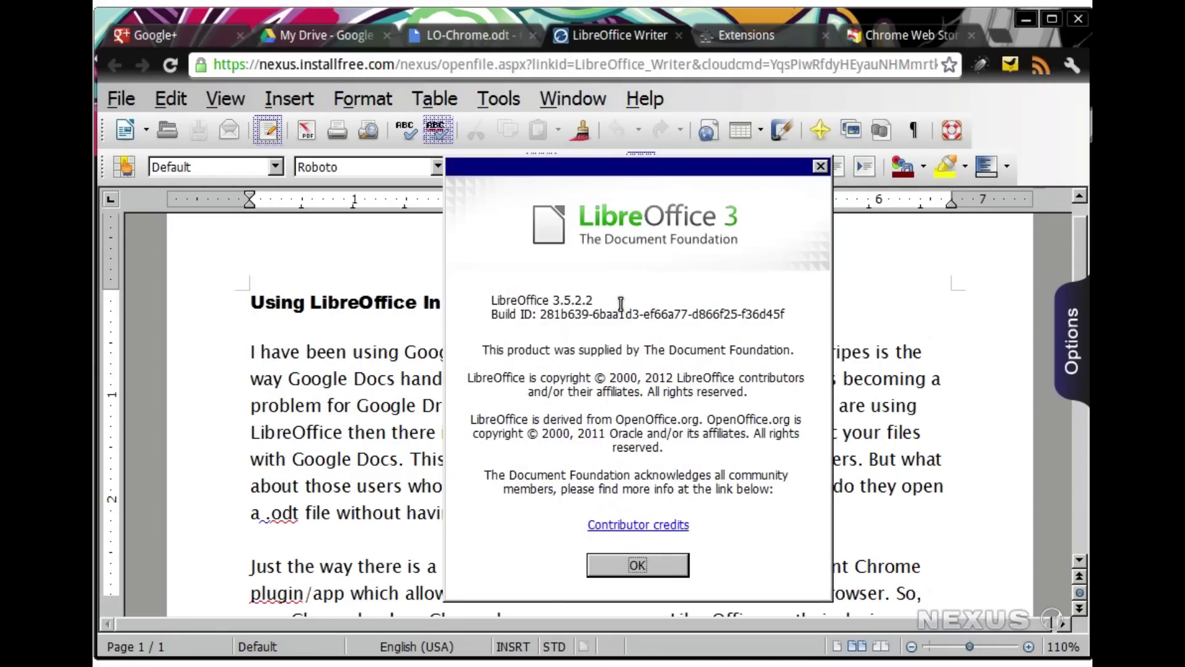
drag(597, 300, 512, 300)
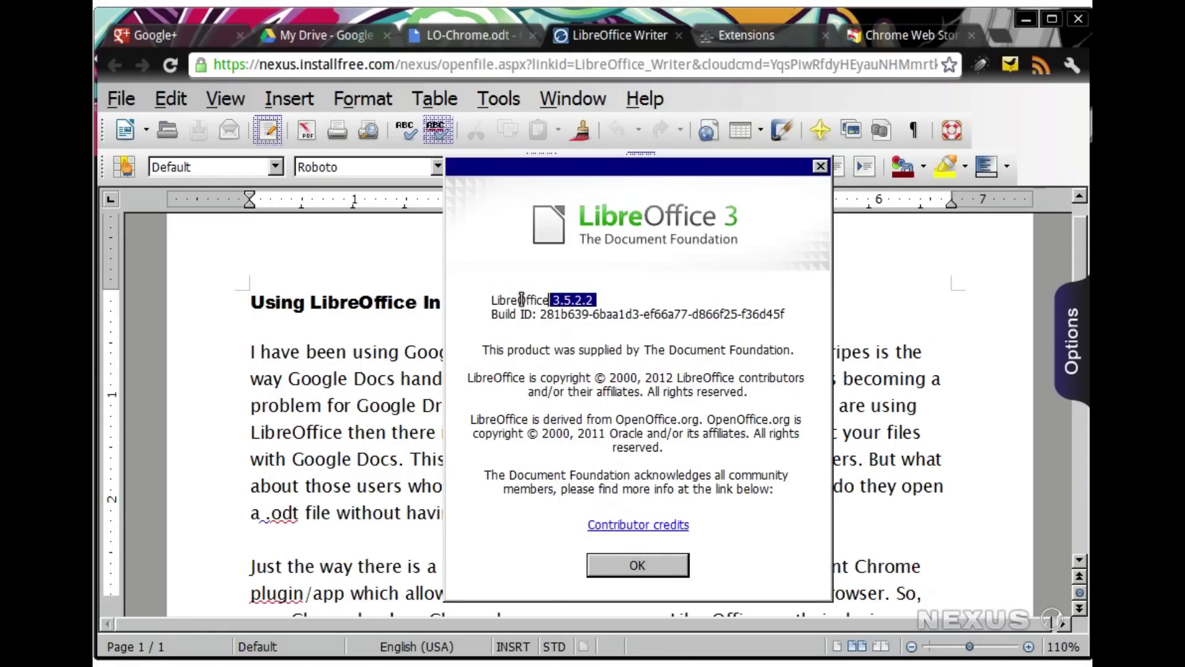
click(638, 566)
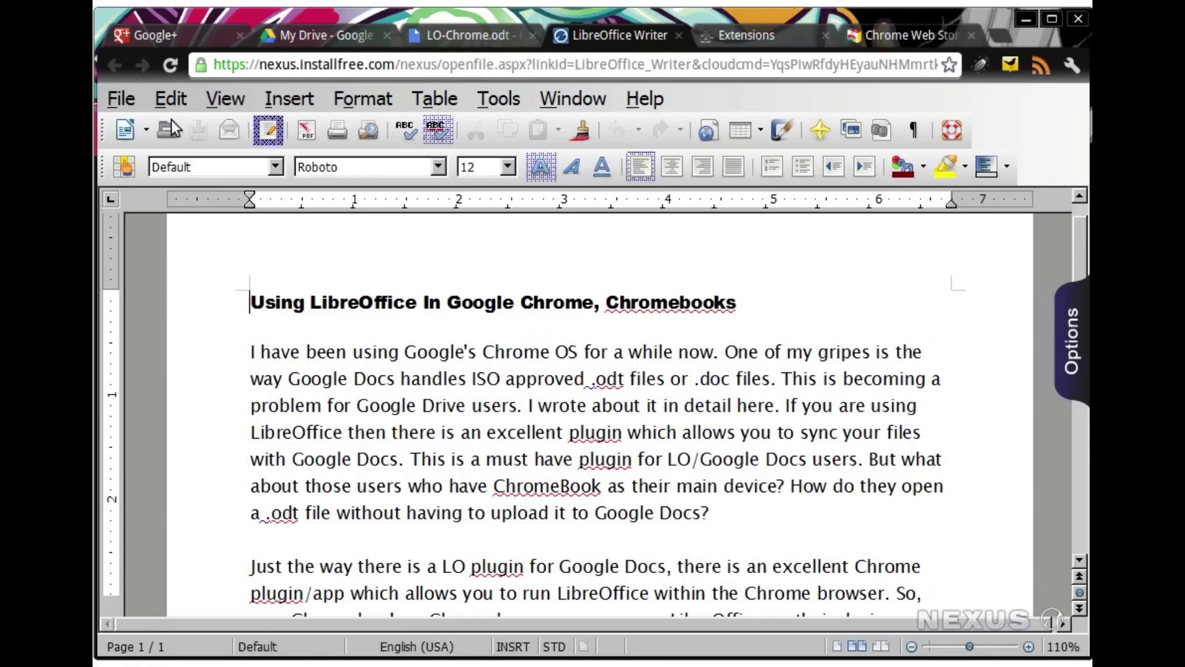
click(120, 99)
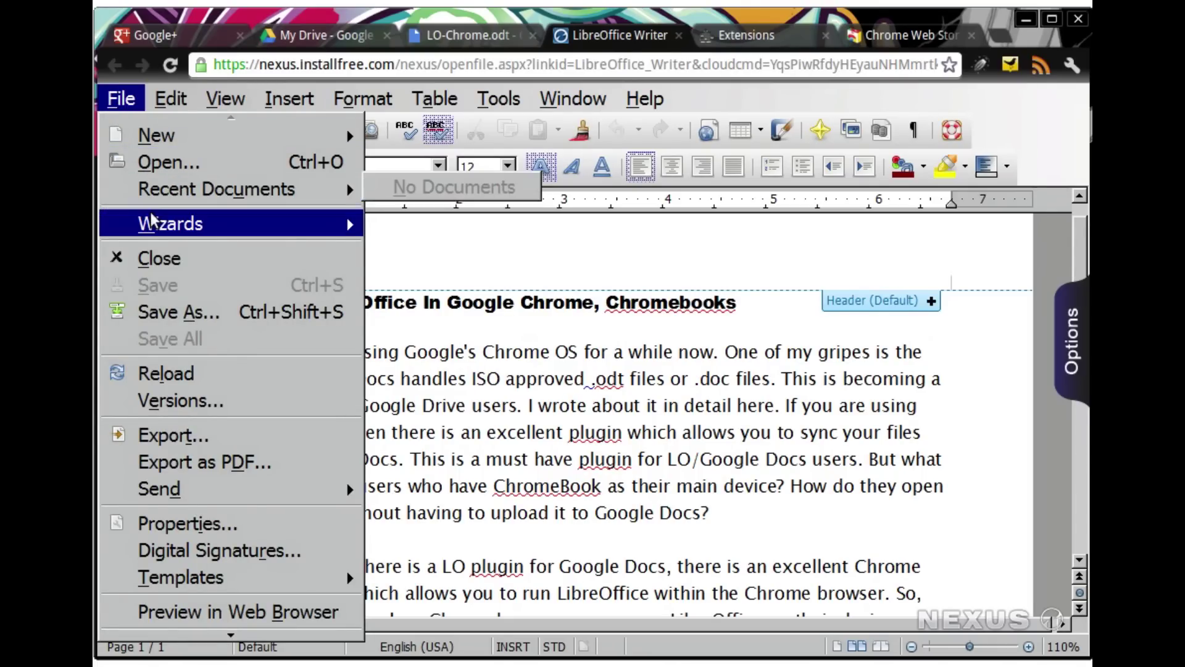
mouse_move(171, 224)
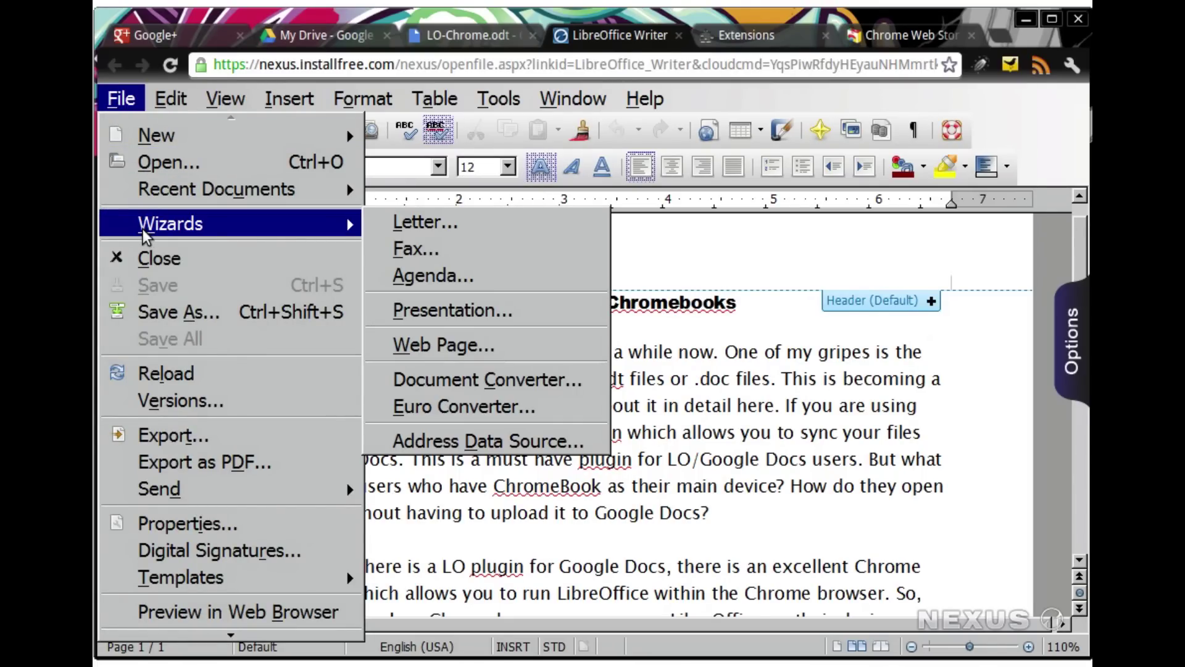
key(Escape)
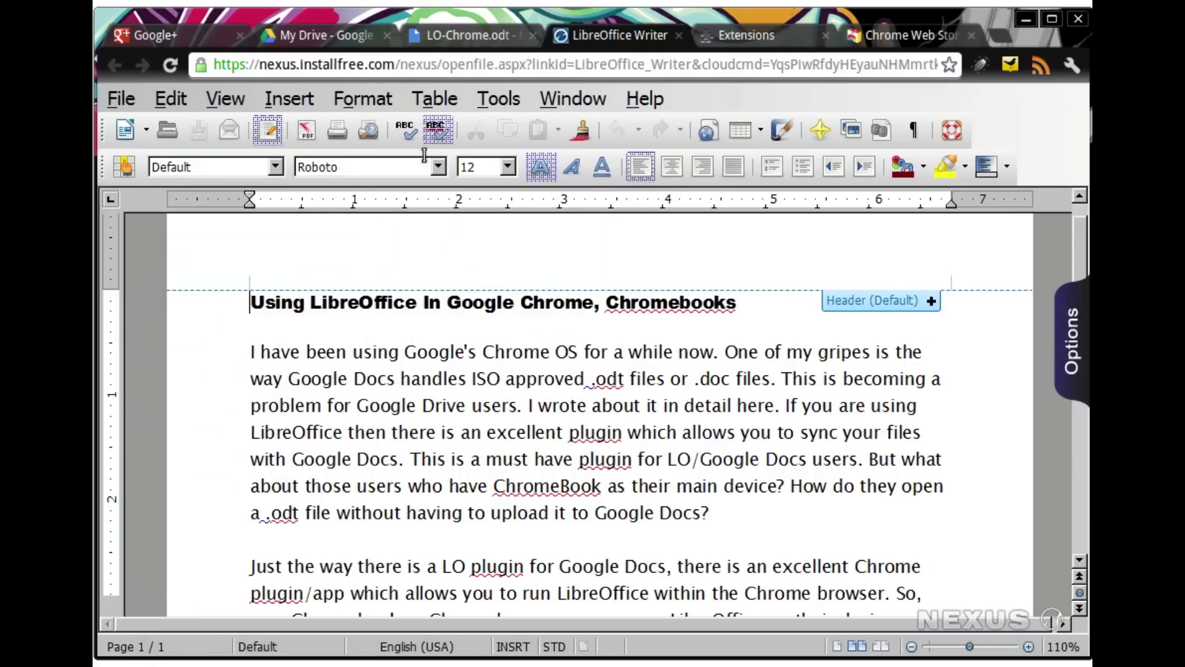
click(121, 100)
mouse_move(157, 135)
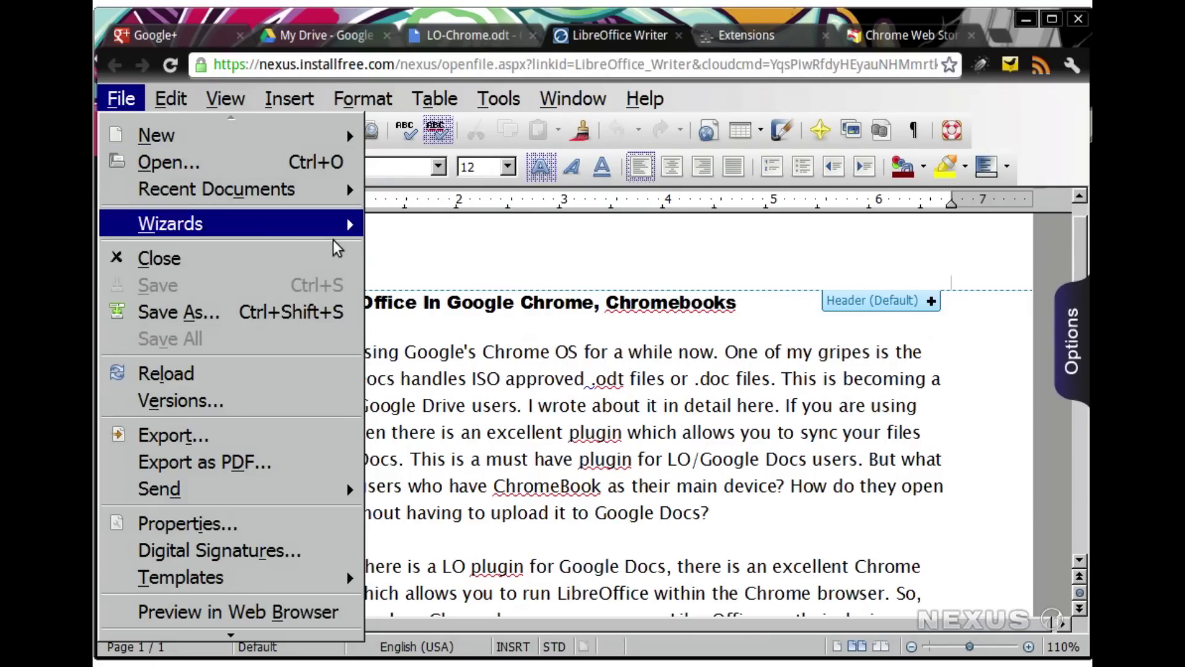
click(499, 420)
click(289, 98)
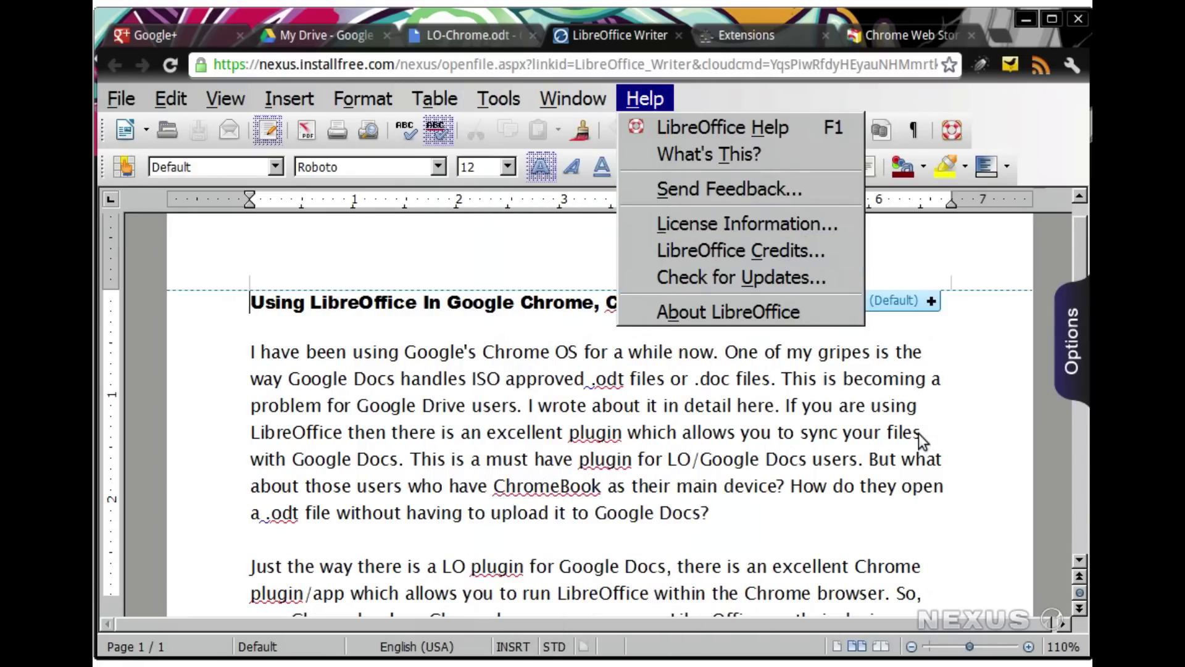
click(742, 416)
right_click(741, 417)
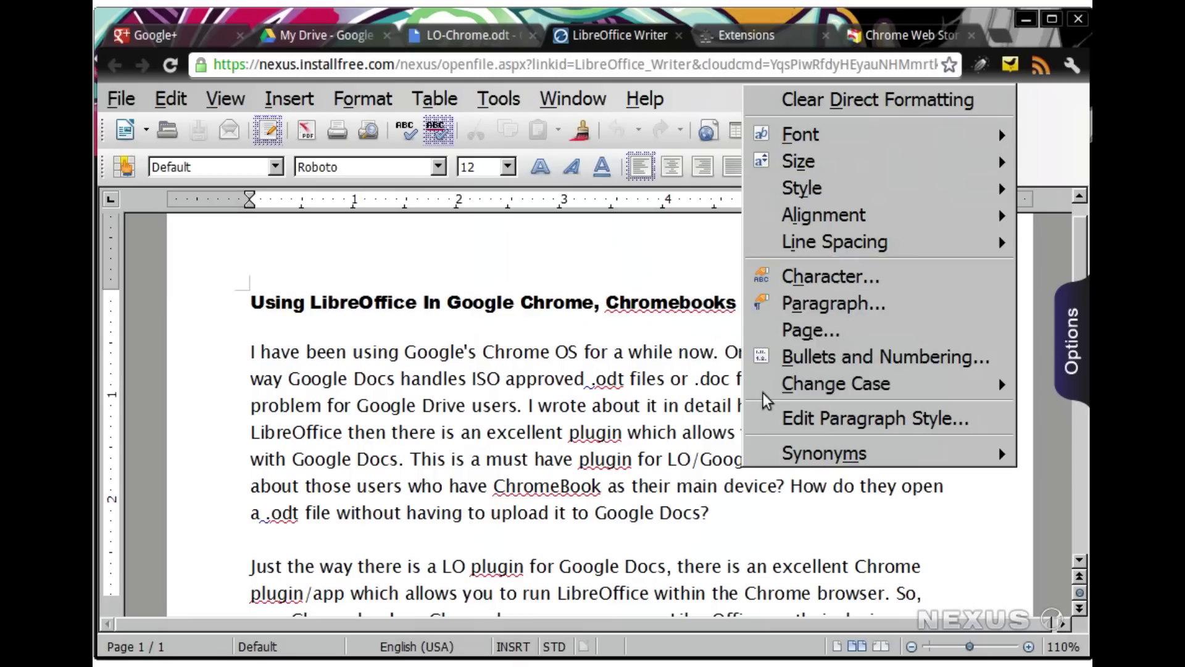
key(Escape)
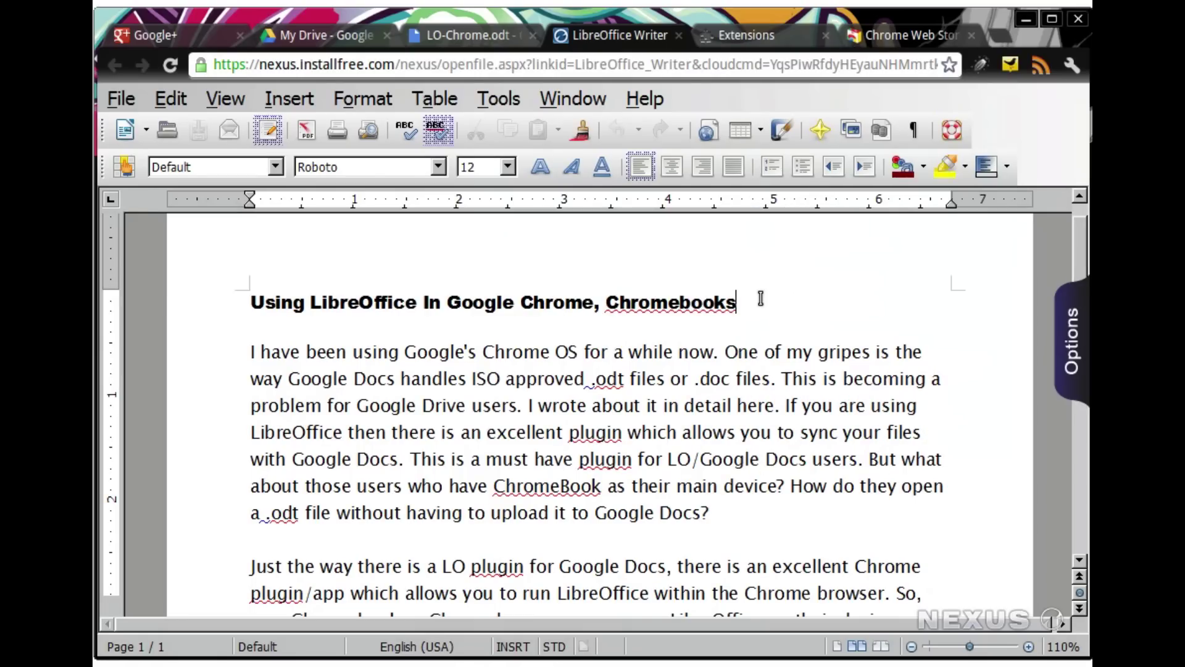
drag(740, 301, 250, 303)
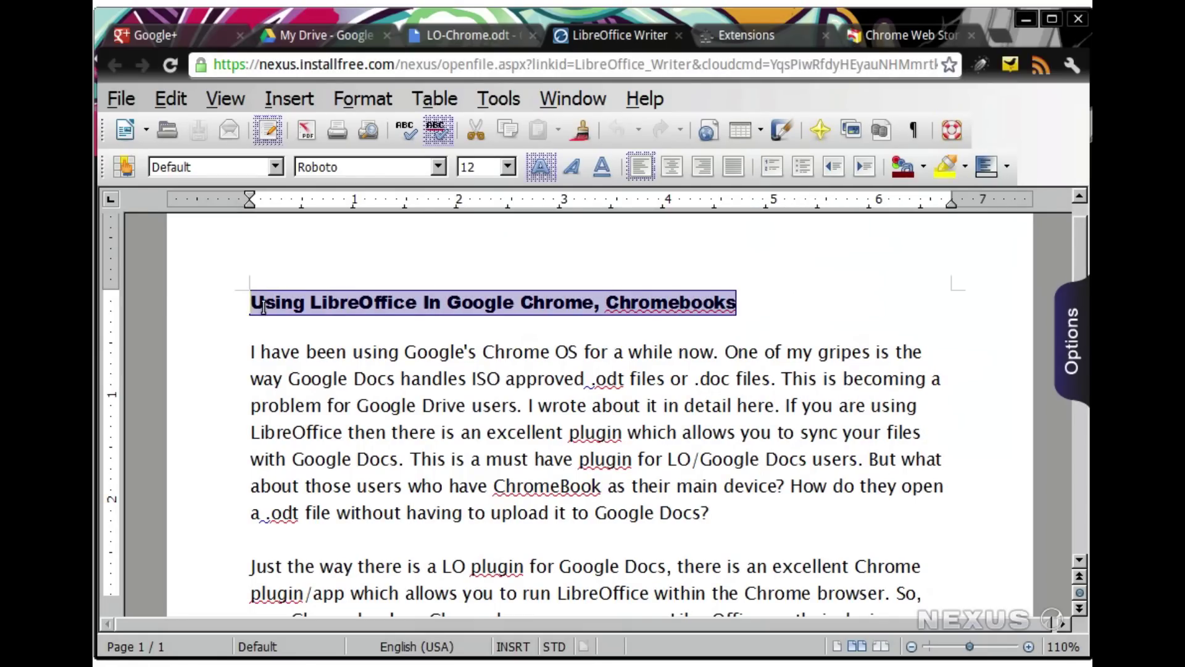
key(ctrl+b)
key(ctrl+b)
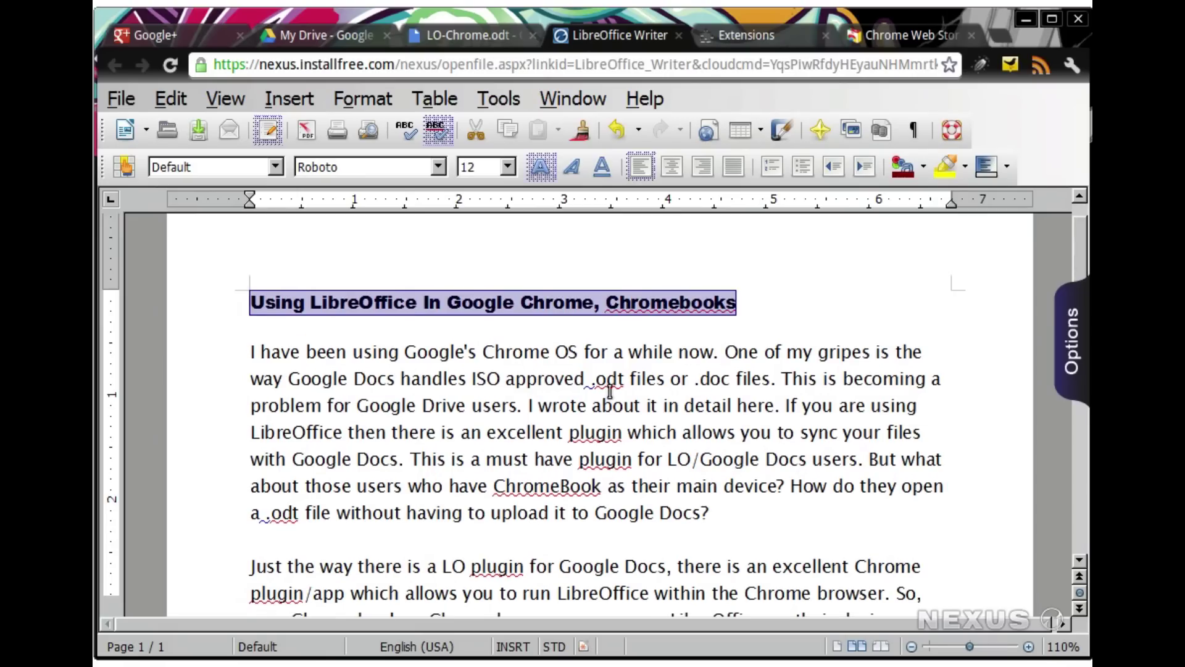
scroll(611, 389, down, 5)
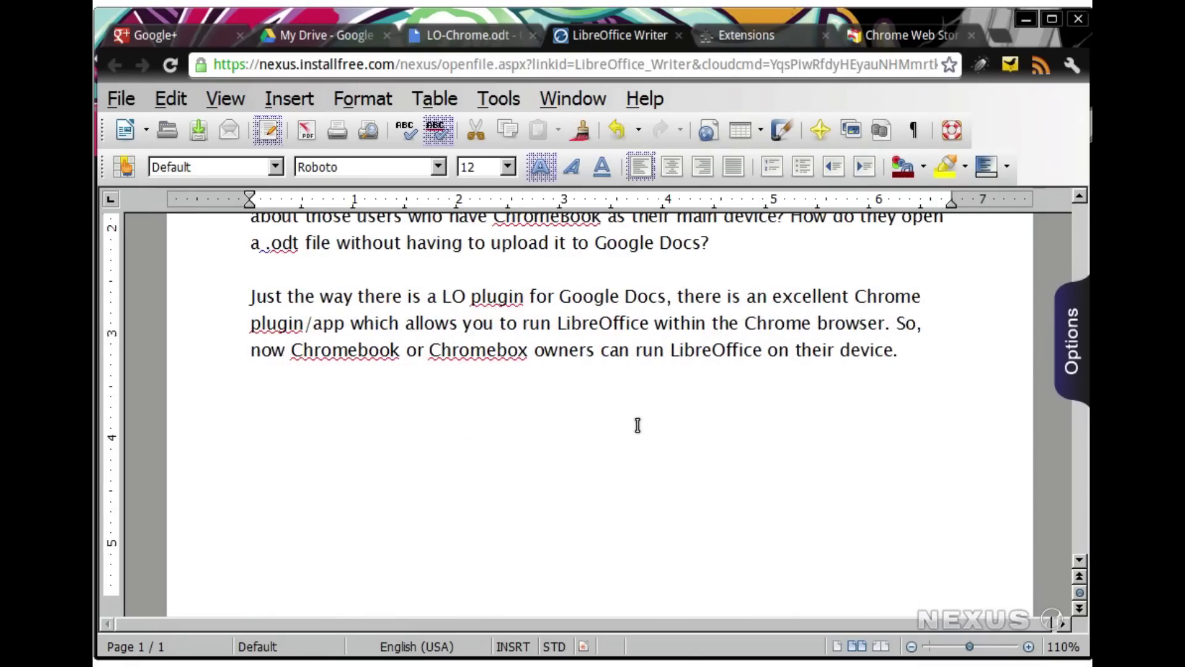
scroll(637, 425, up, 4)
scroll(648, 426, up, 3)
scroll(806, 477, down, 1)
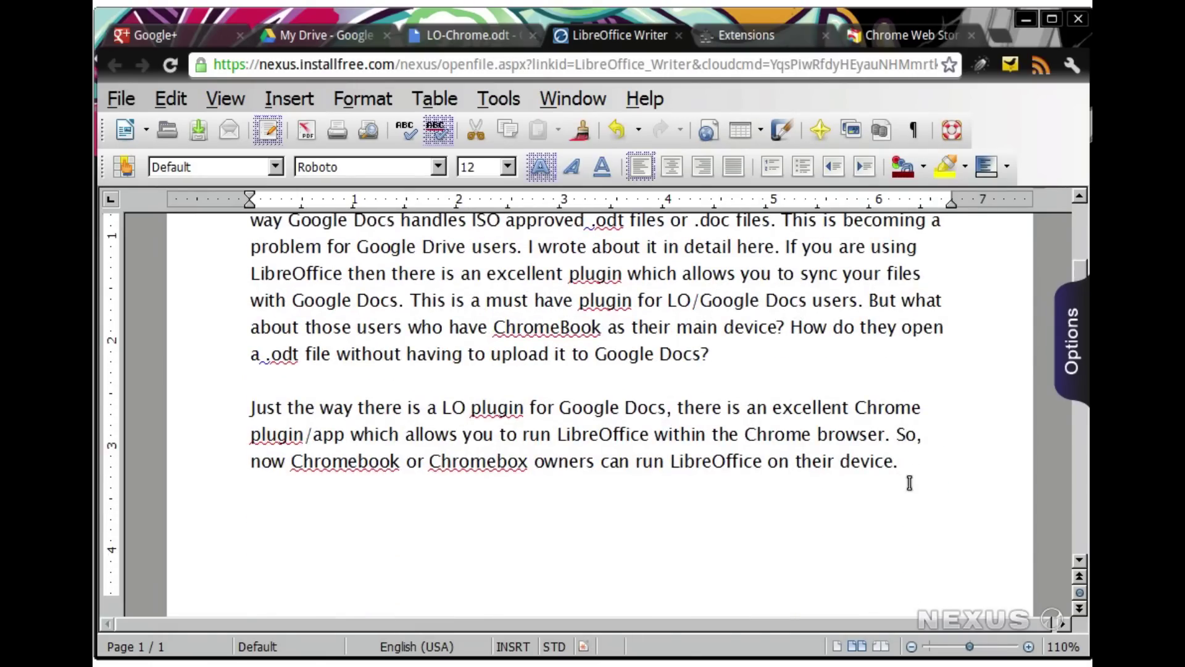
click(913, 463)
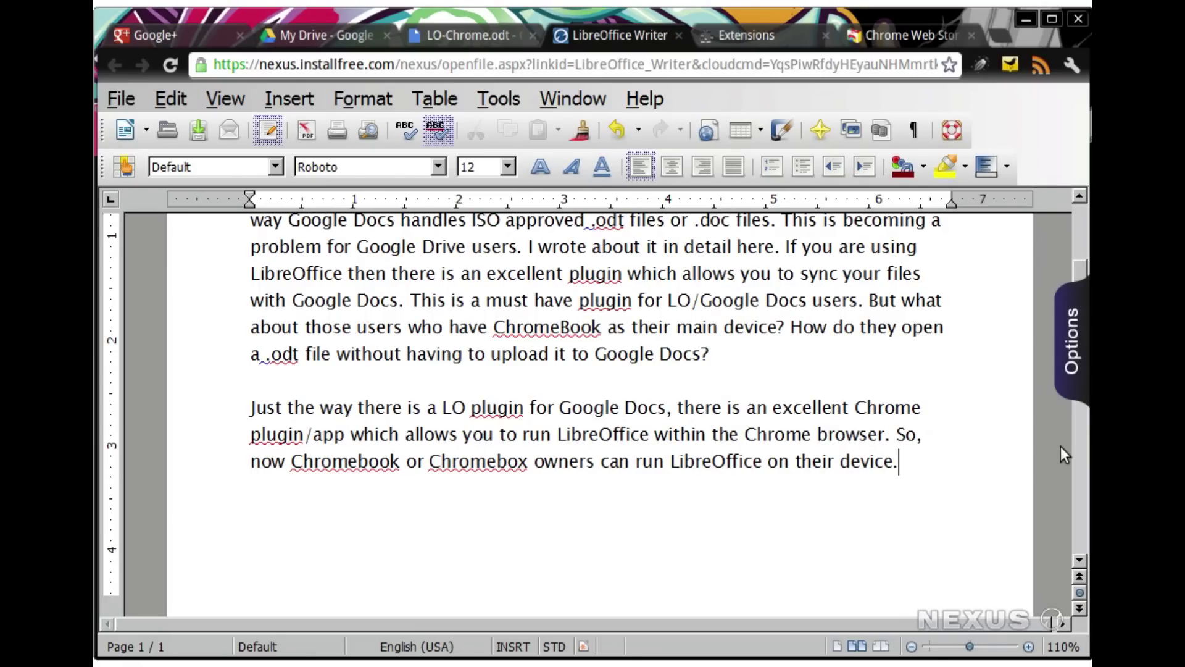
Step: Add the line 'There is no such delay in this apps' after the last paragraph and save
key(Return)
key(Return)
text(There is )
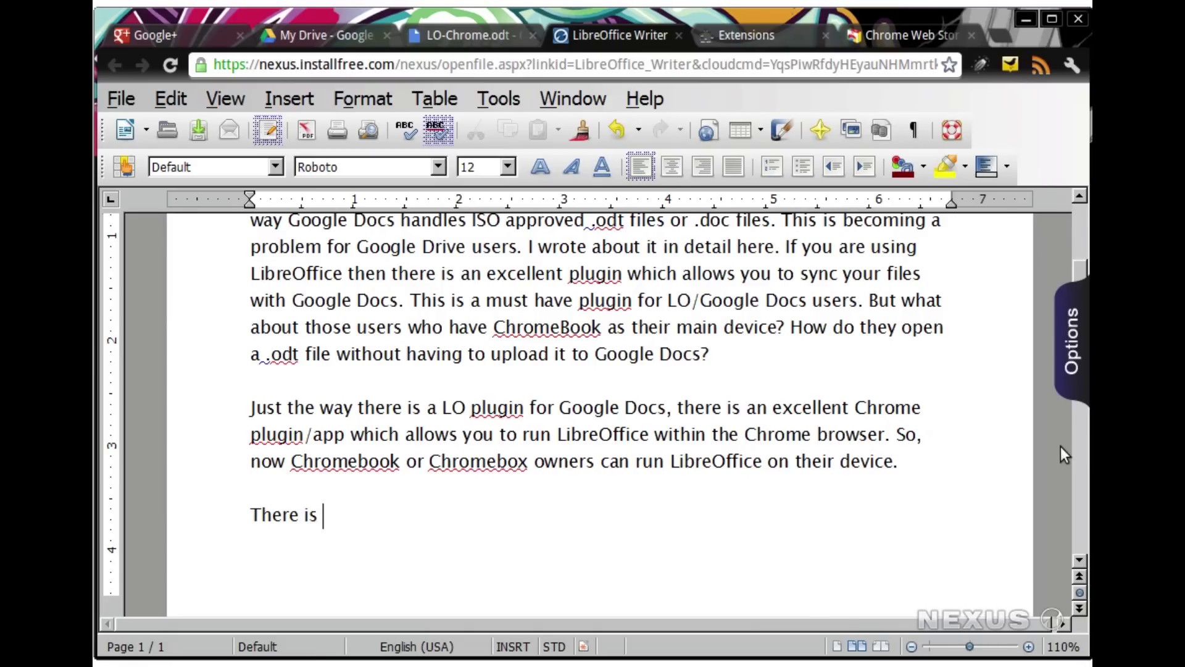
text(no such delay )
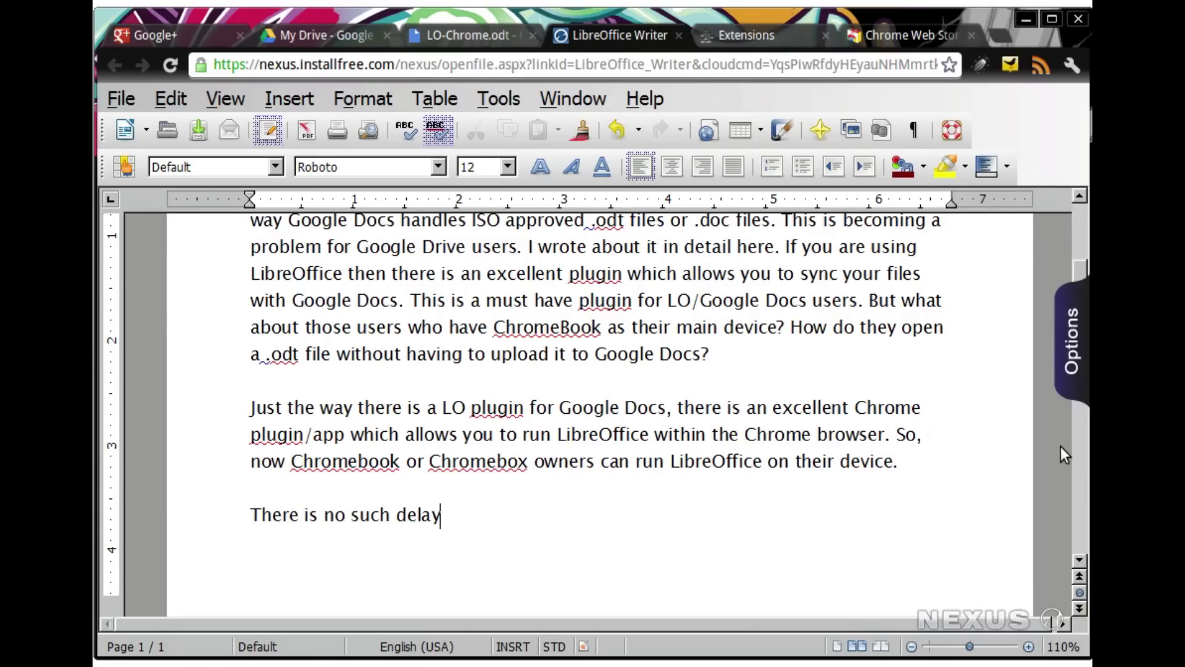
text(in this )
text(apps)
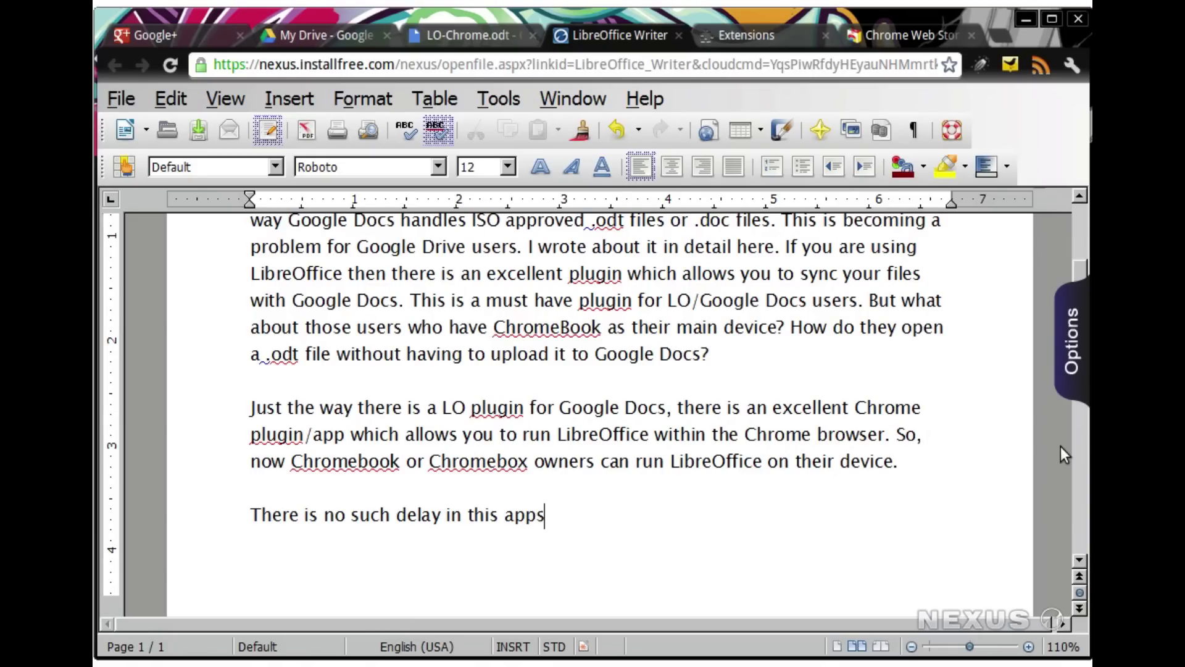
key(ctrl+s)
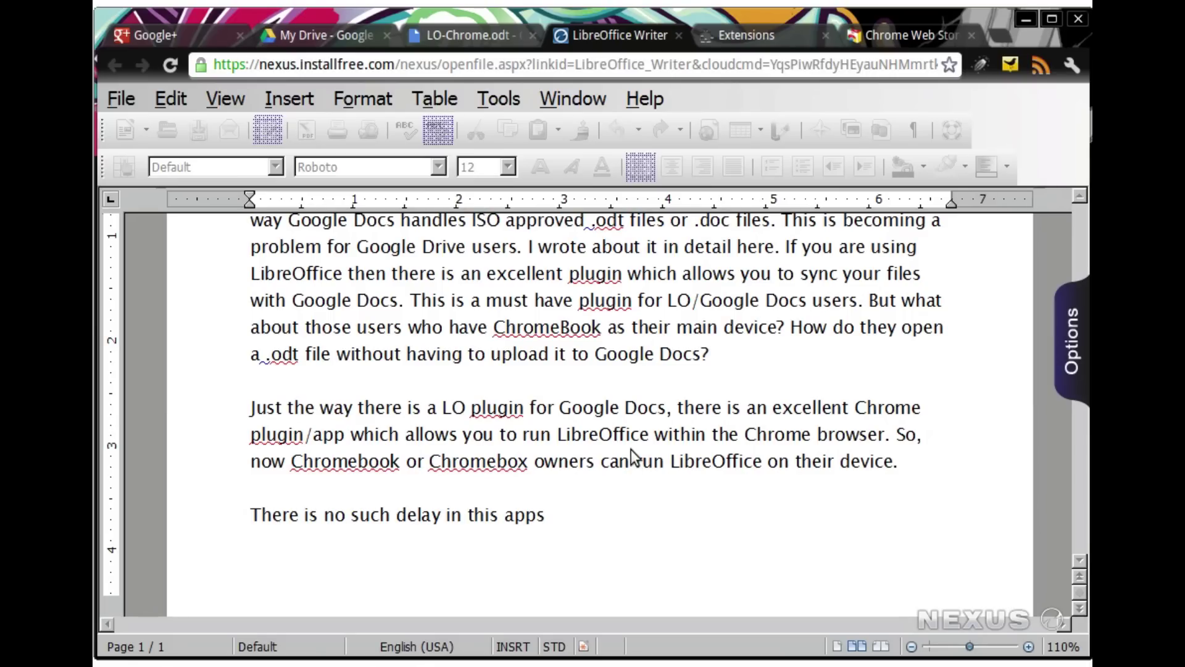
click(621, 482)
scroll(622, 482, up, 5)
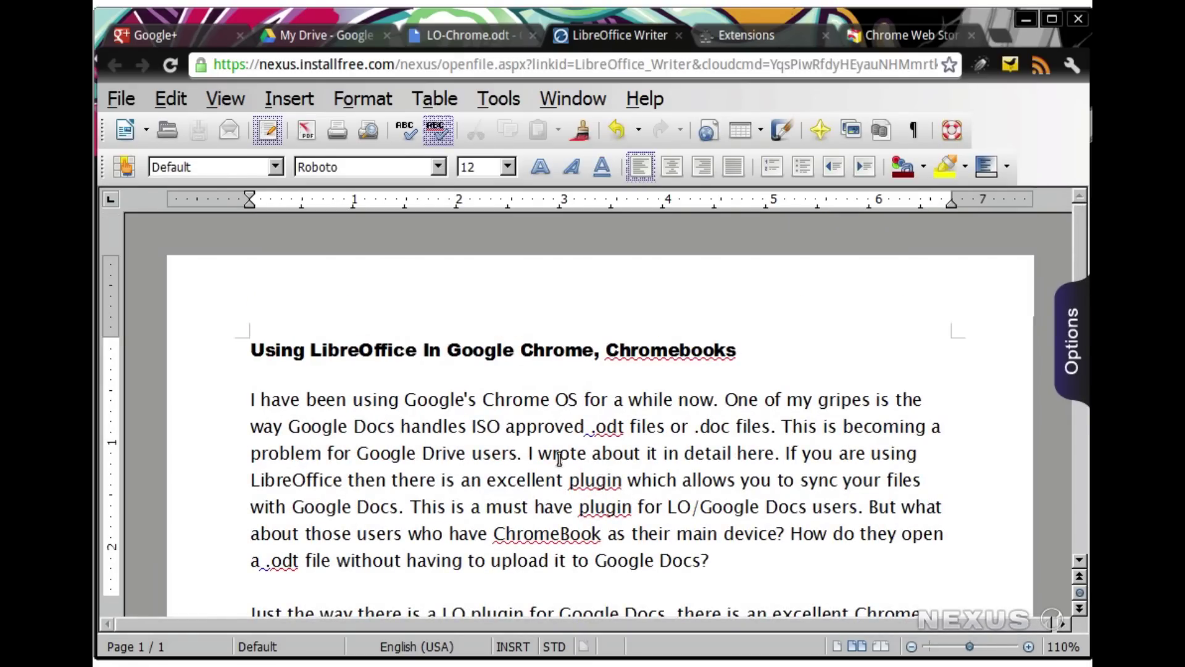
drag(762, 355, 235, 350)
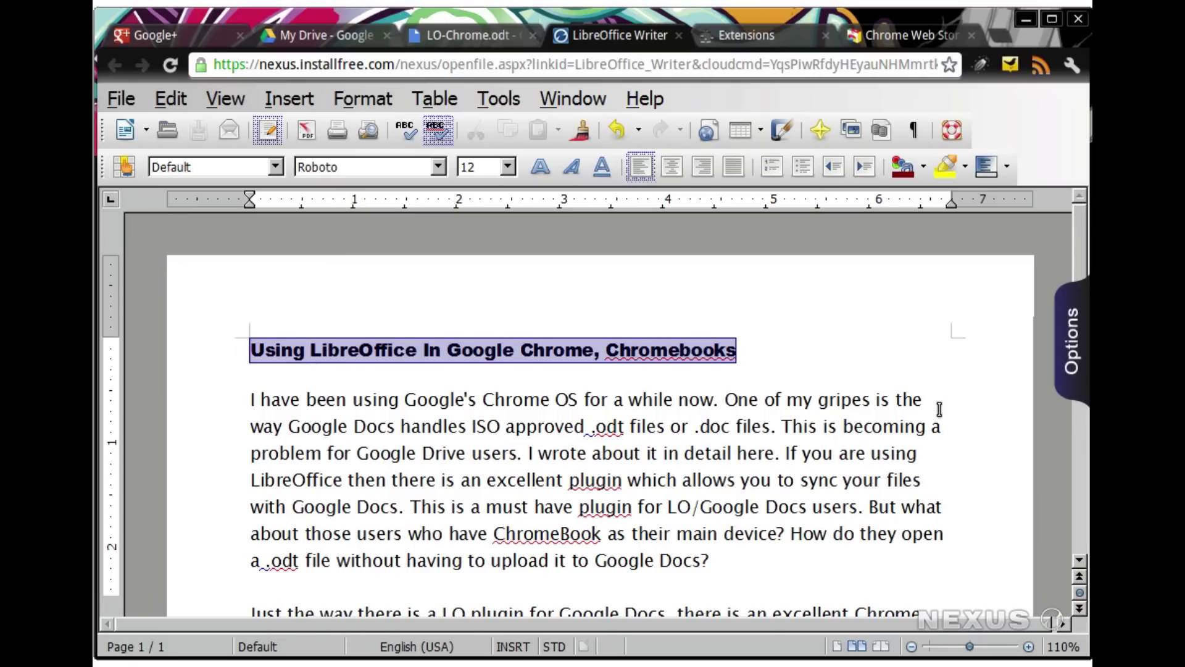
key(ctrl+b)
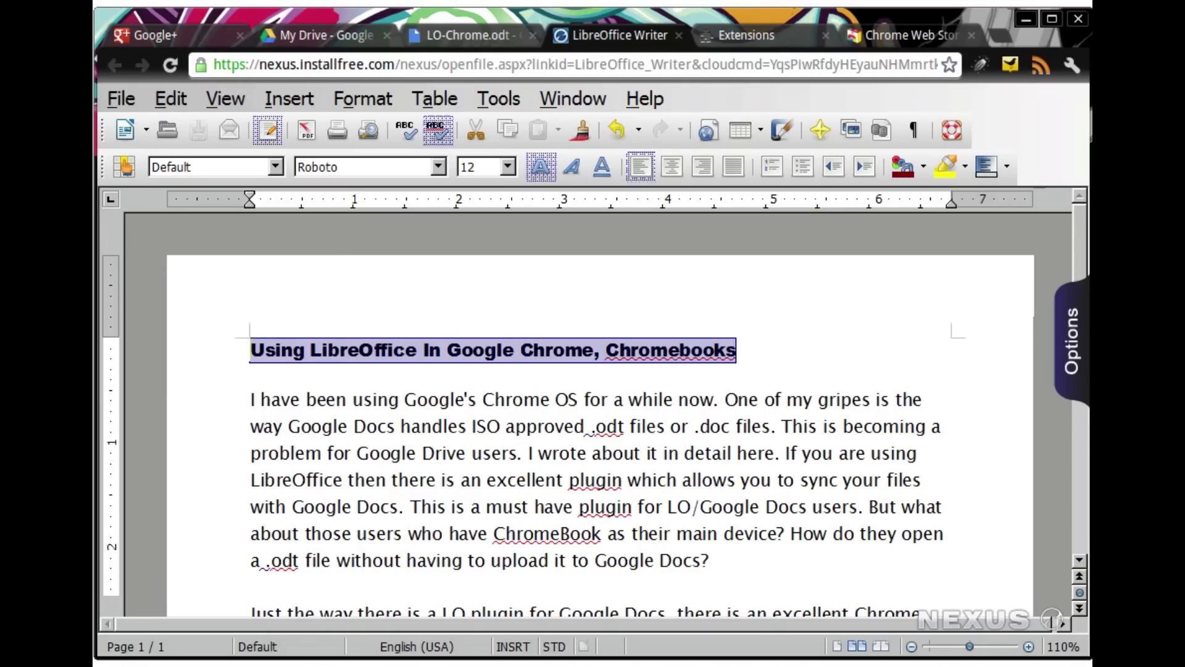
key(ctrl+b)
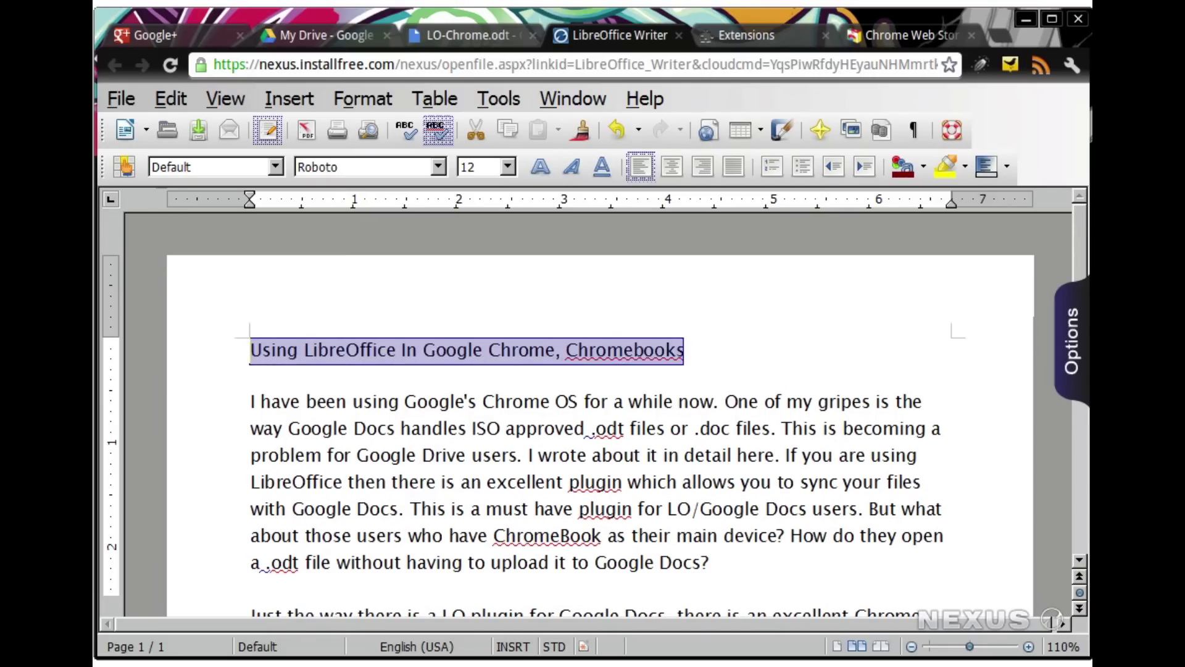
click(759, 473)
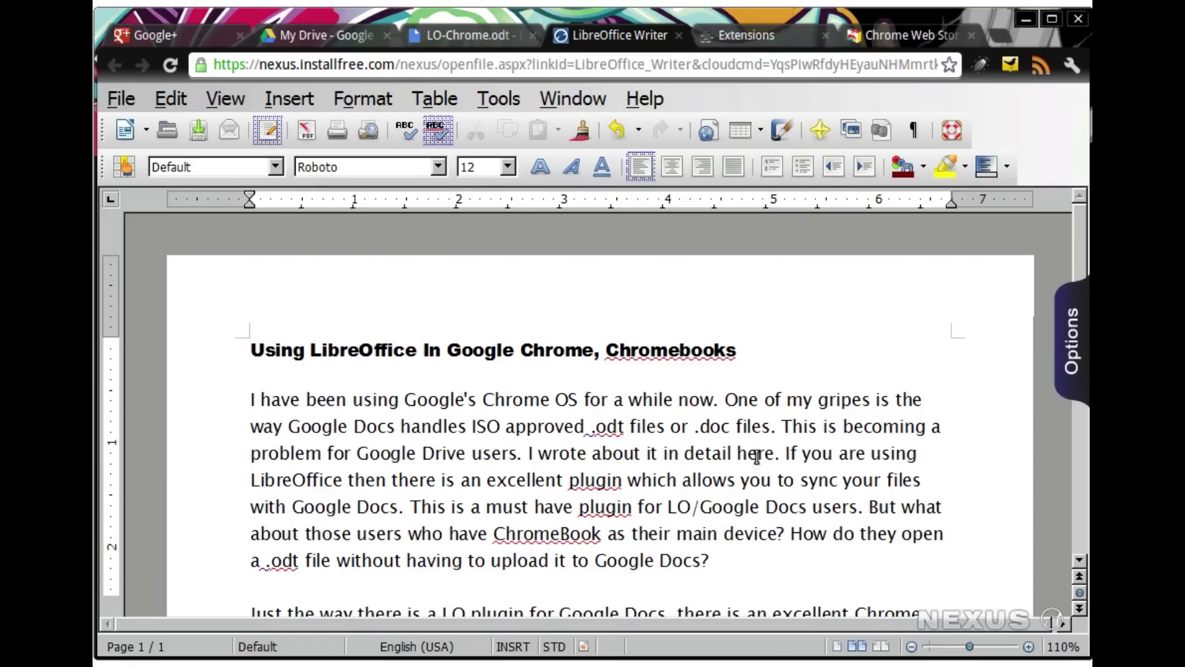
scroll(679, 298, down, 1)
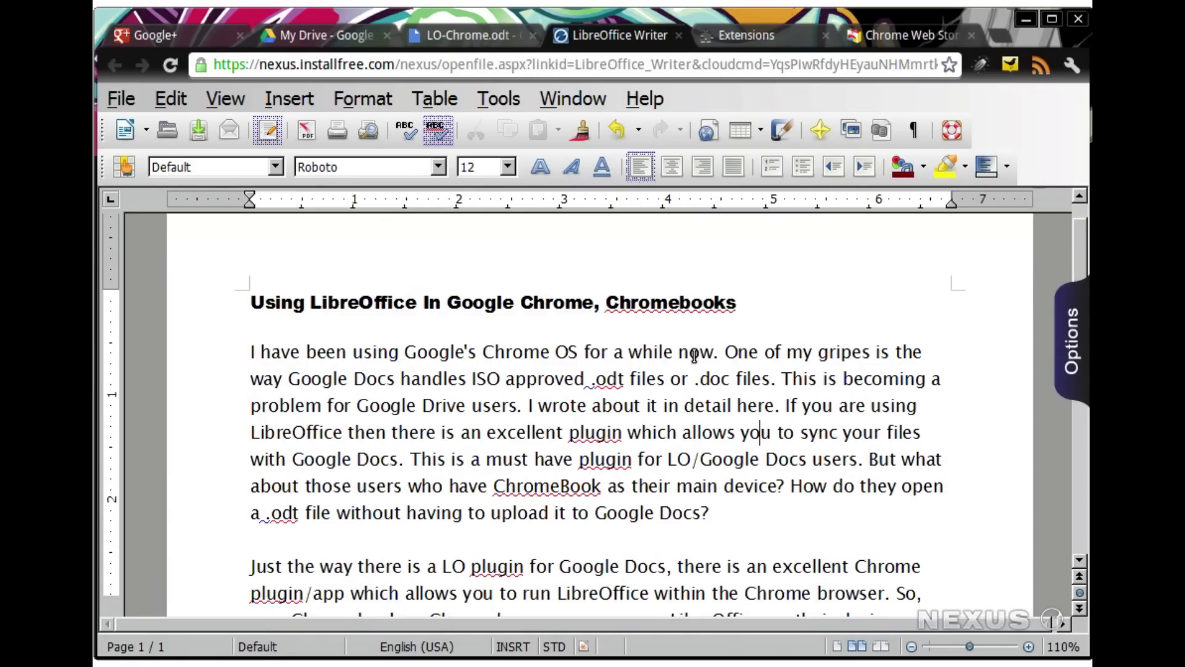